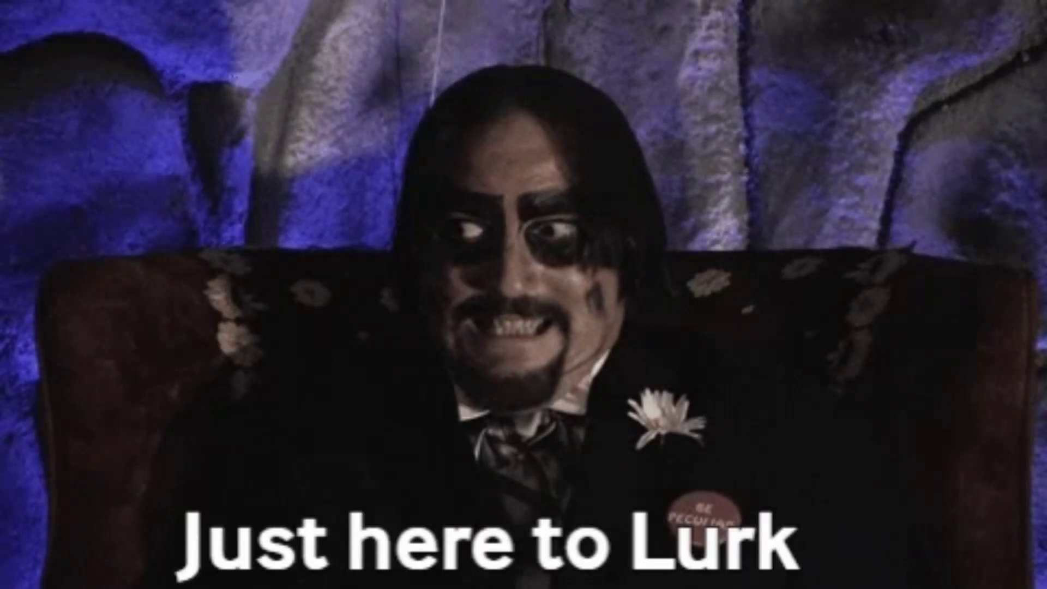
Check the balance sheet's non-zero and active row and column options, and look through the report down to the equity section
left_click(402, 213)
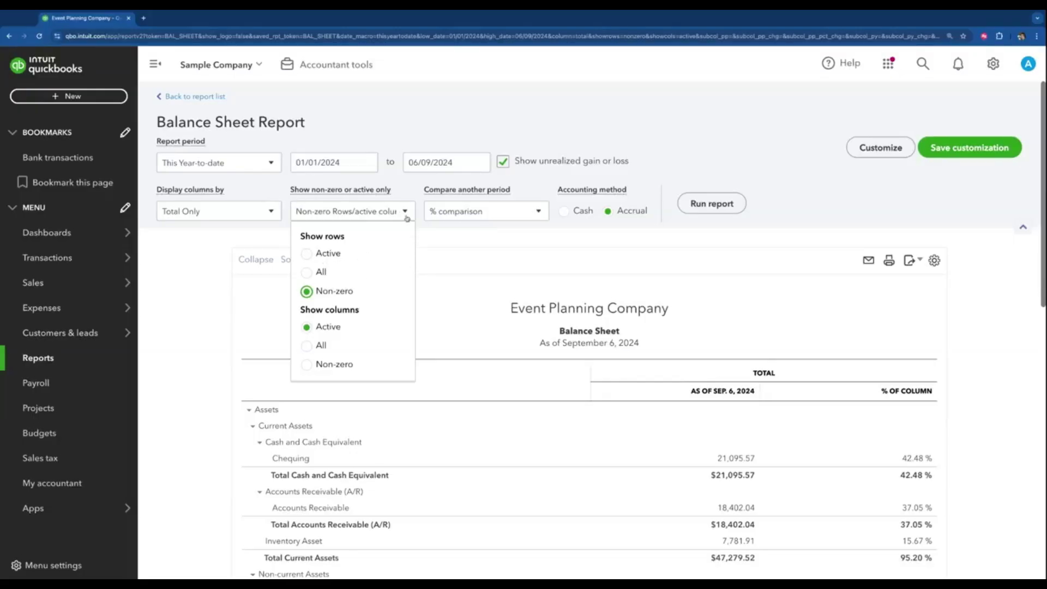
left_click(729, 372)
scroll(781, 436, "down", 10)
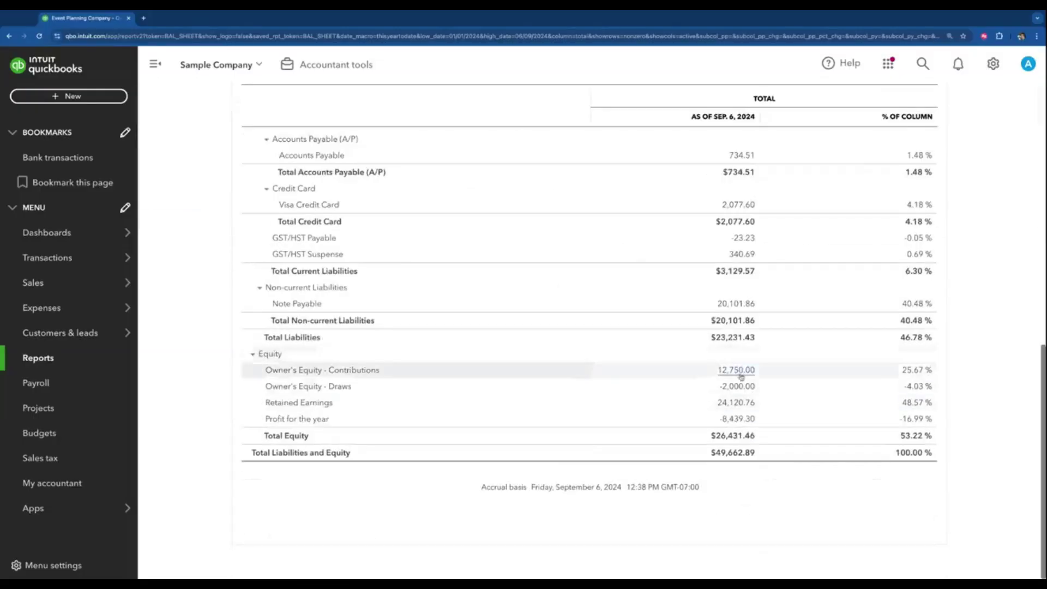
scroll(781, 382, "up", 5)
scroll(781, 365, "up", 6)
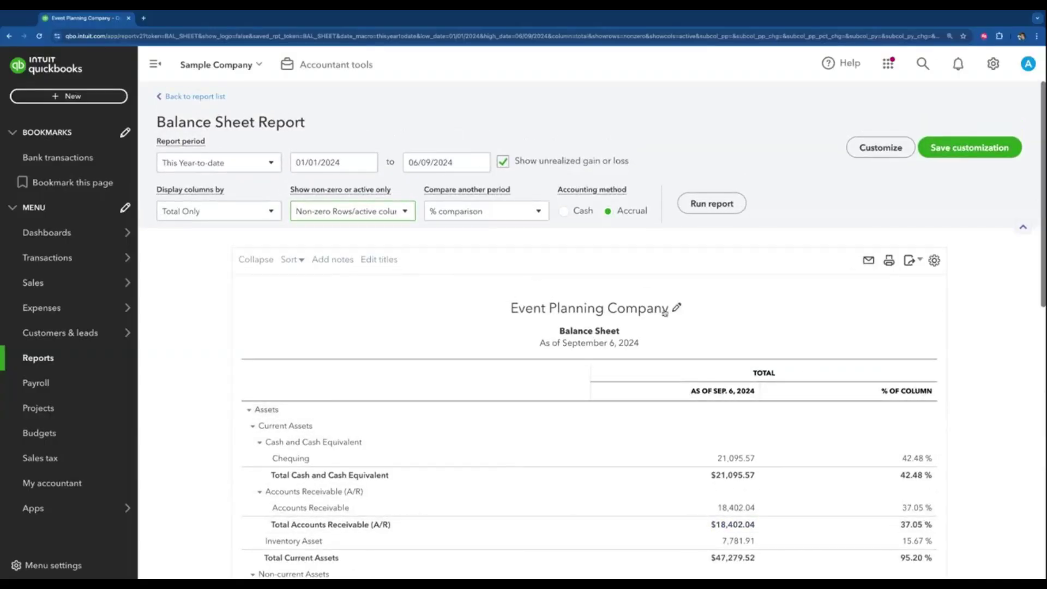
Check the comparison options for % of Column, and read the column percentages for Total Assets and Total Liabilities and Equity
left_click(536, 212)
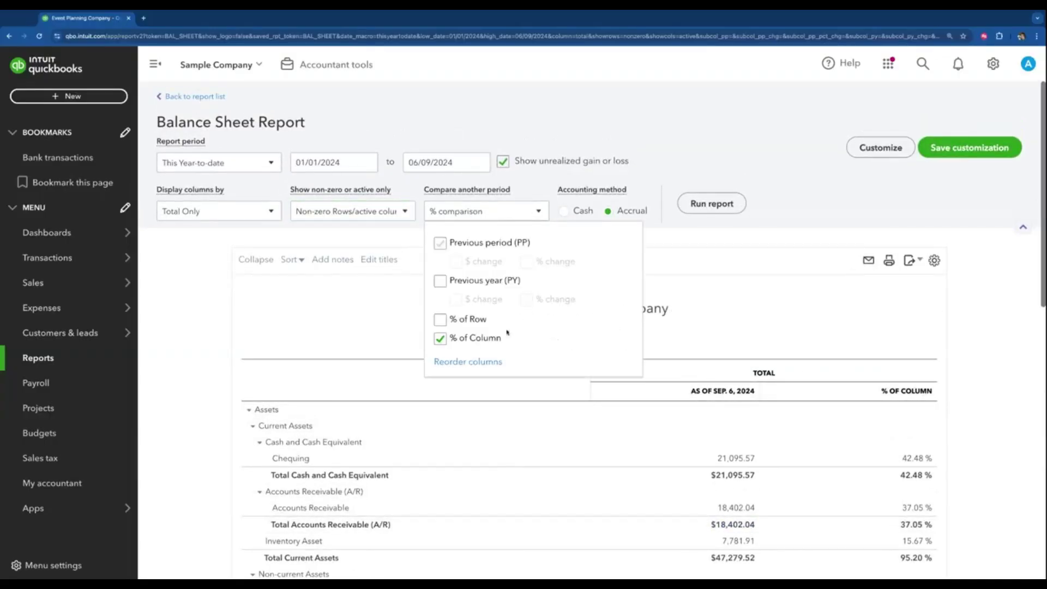
left_click(534, 214)
scroll(881, 392, "down", 1)
scroll(882, 392, "down", 2)
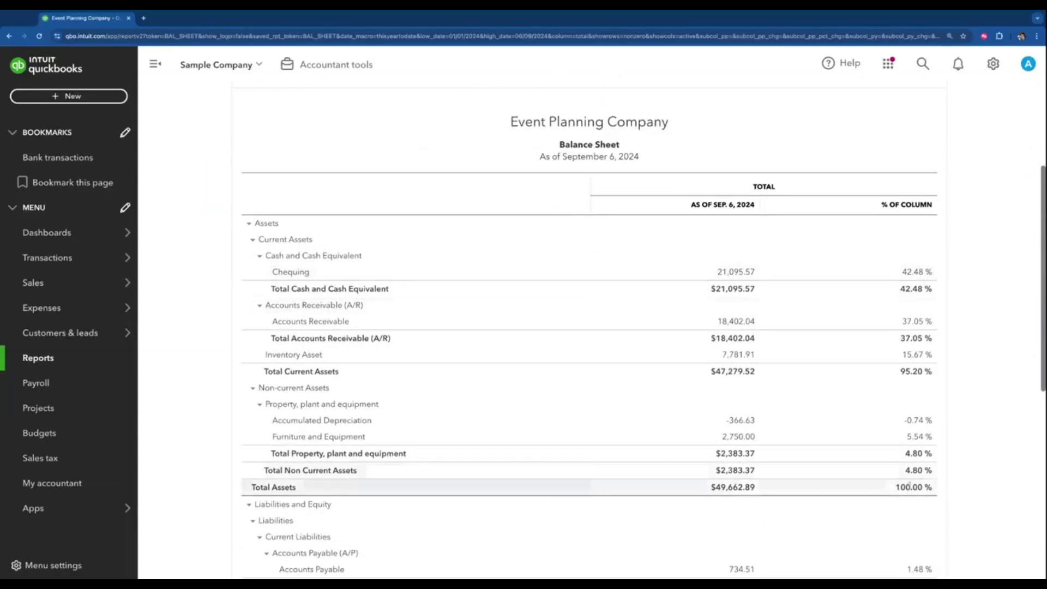
scroll(930, 487, "down", 5)
scroll(930, 487, "down", 2)
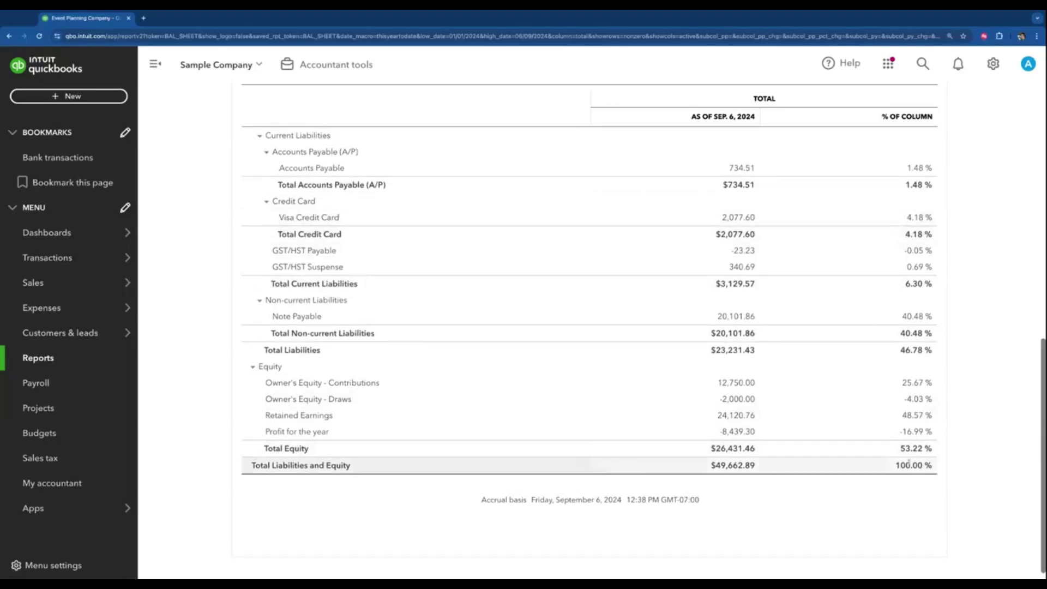
scroll(833, 364, "up", 7)
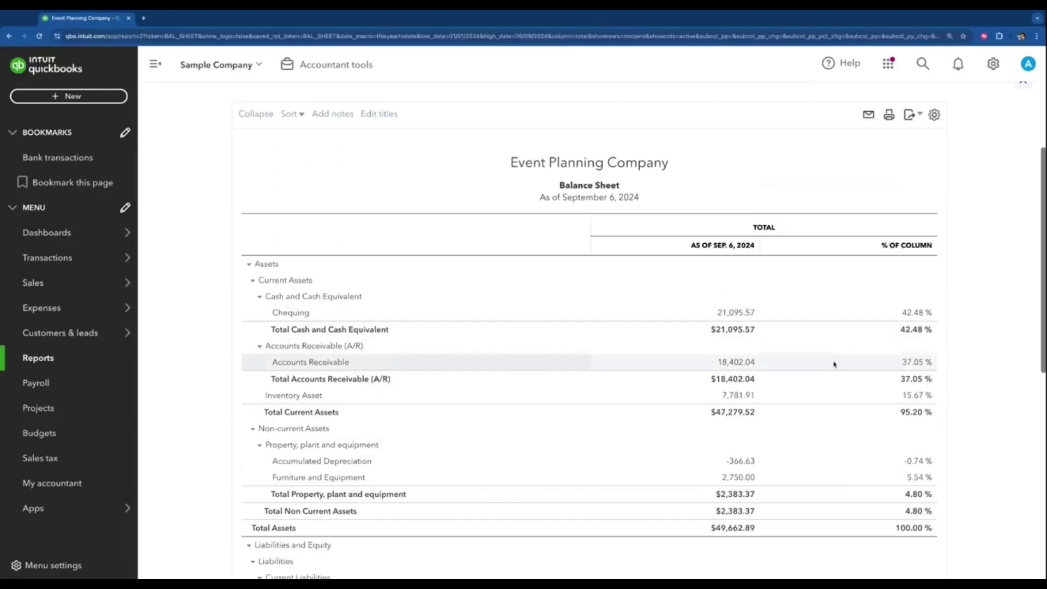
Examine the Chequing account under current assets and the Visa Credit Card account under current liabilities
scroll(833, 364, "down", 1)
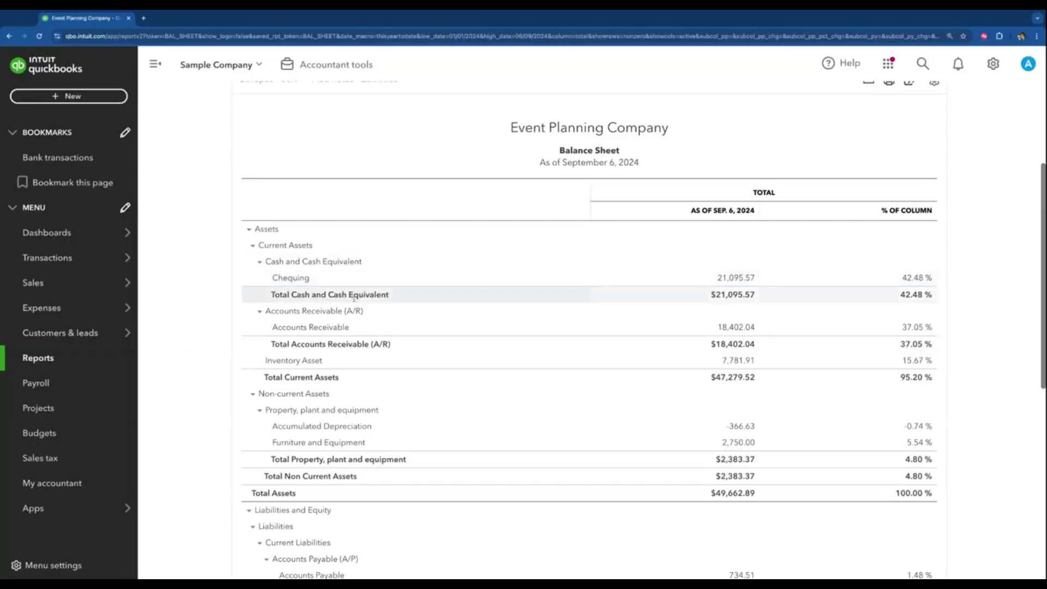
scroll(470, 400, "down", 4)
scroll(472, 388, "up", 4)
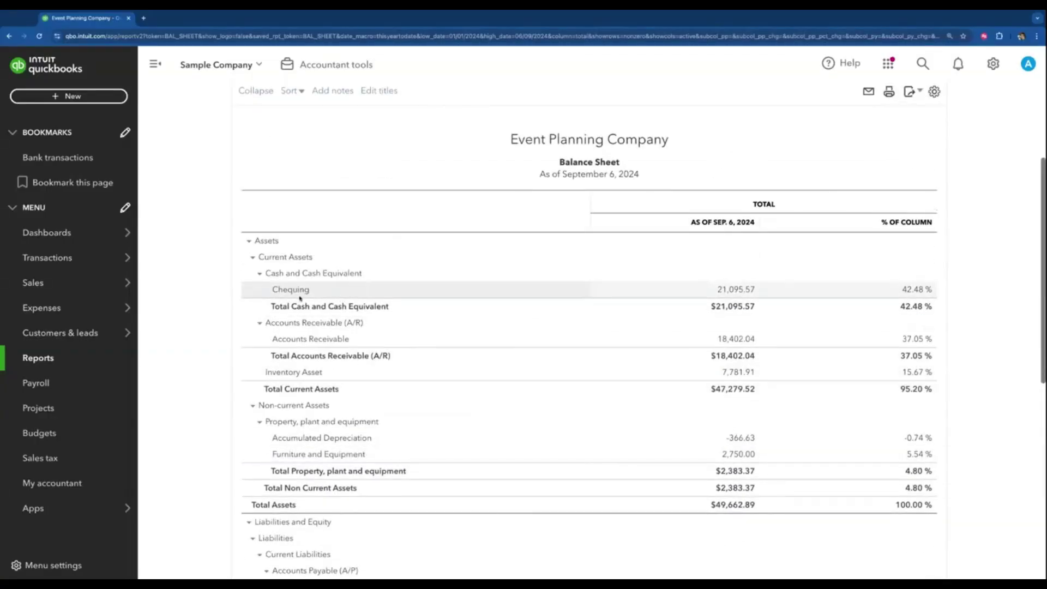
scroll(288, 468, "down", 3)
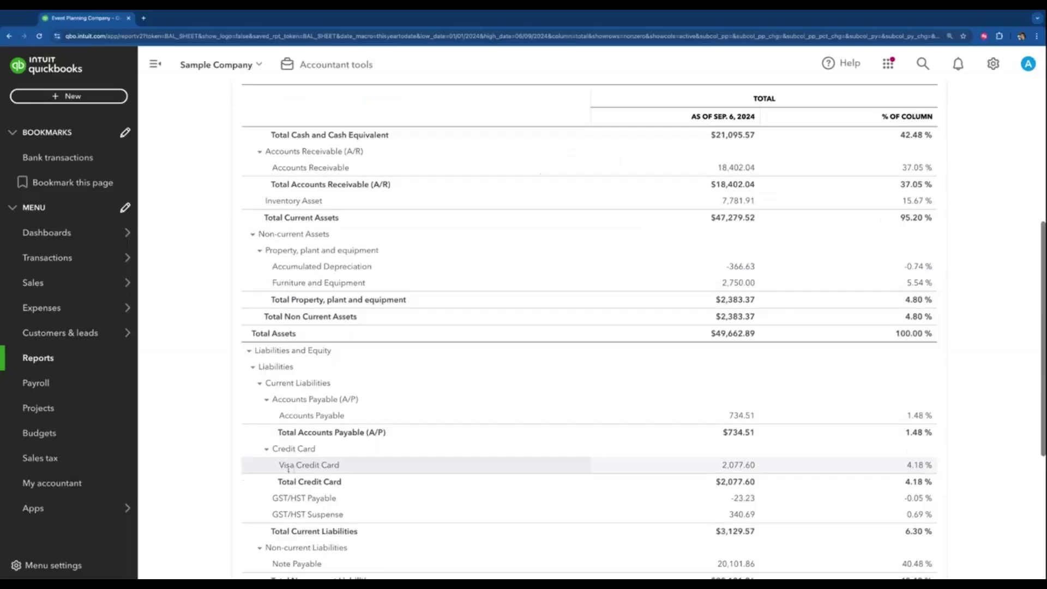
scroll(355, 469, "up", 5)
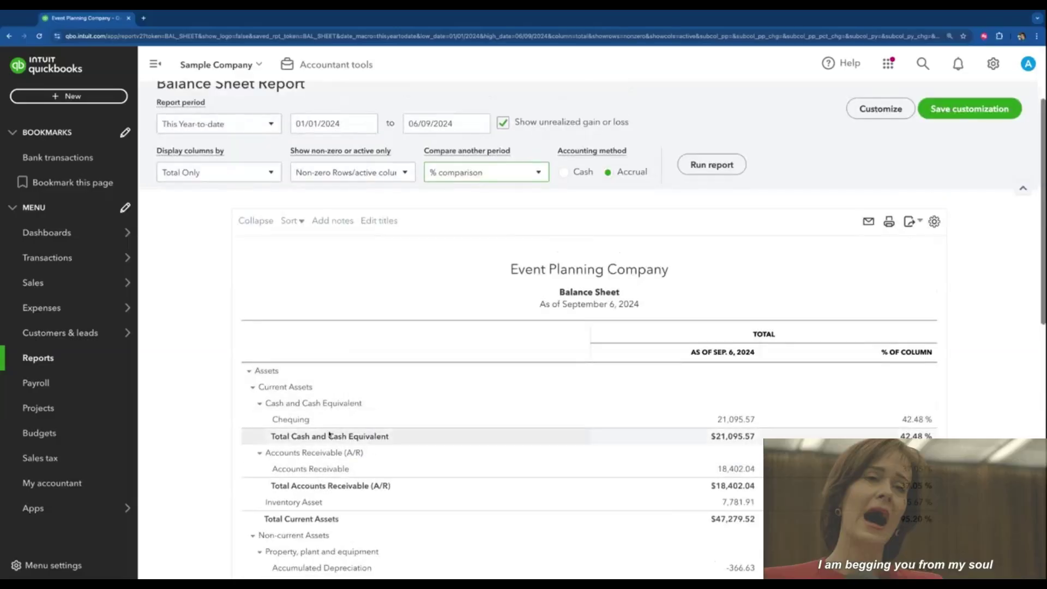
scroll(349, 398, "down", 2)
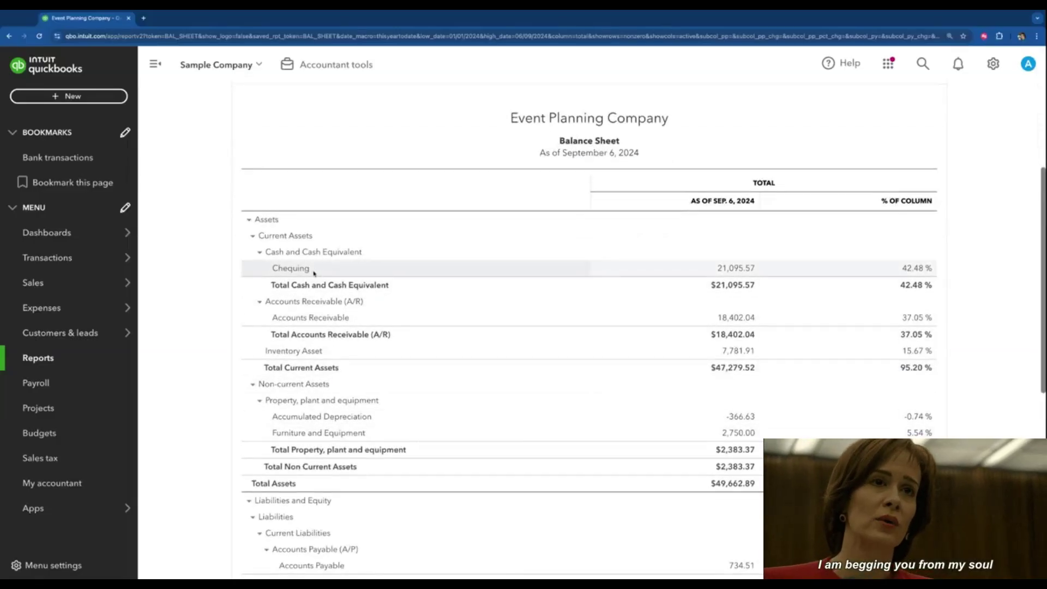
scroll(329, 272, "down", 4)
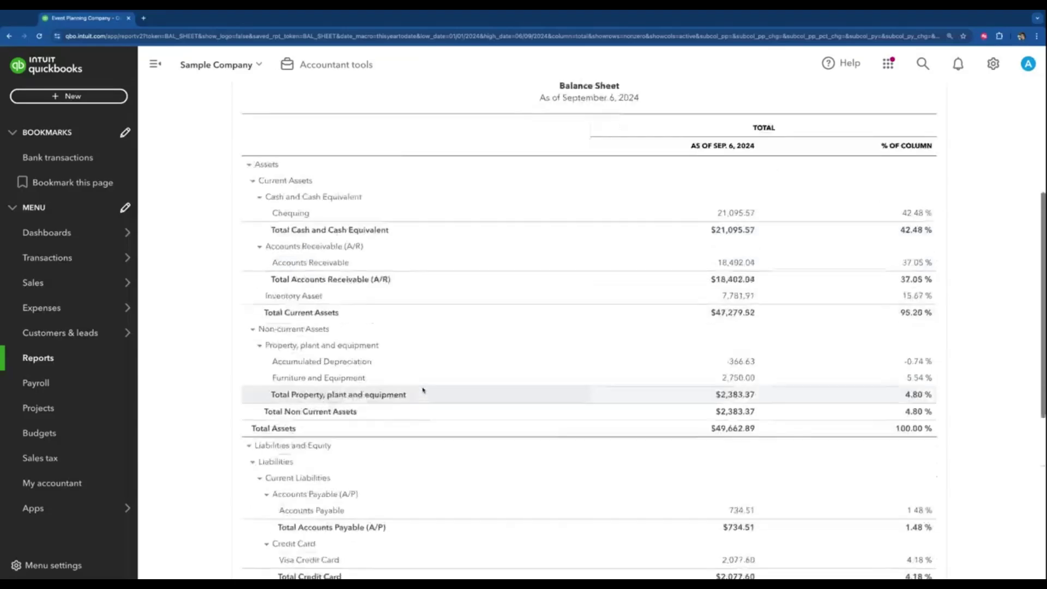
scroll(321, 252, "up", 3)
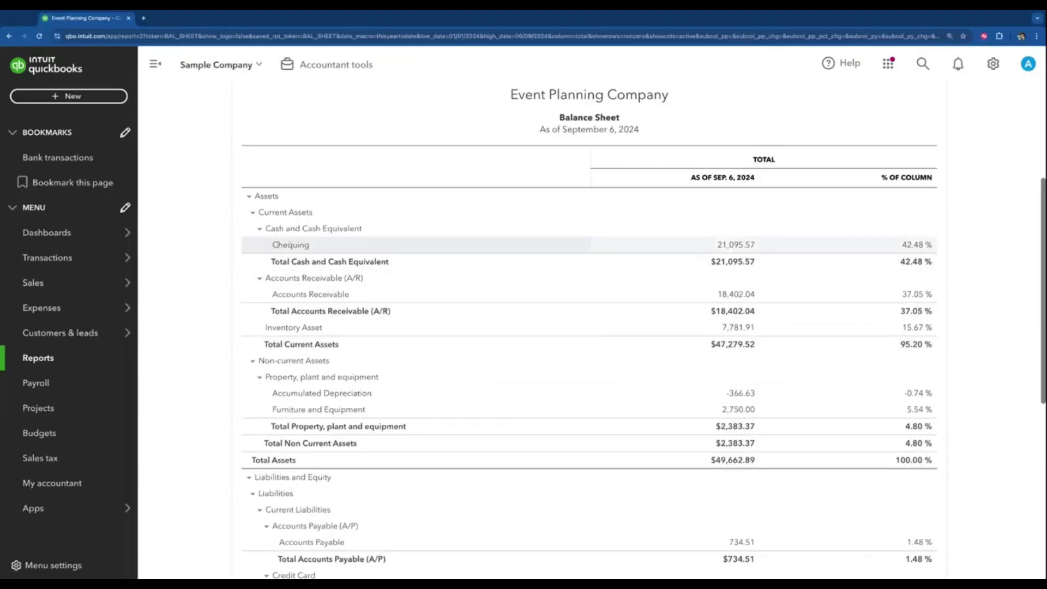
scroll(330, 248, "down", 5)
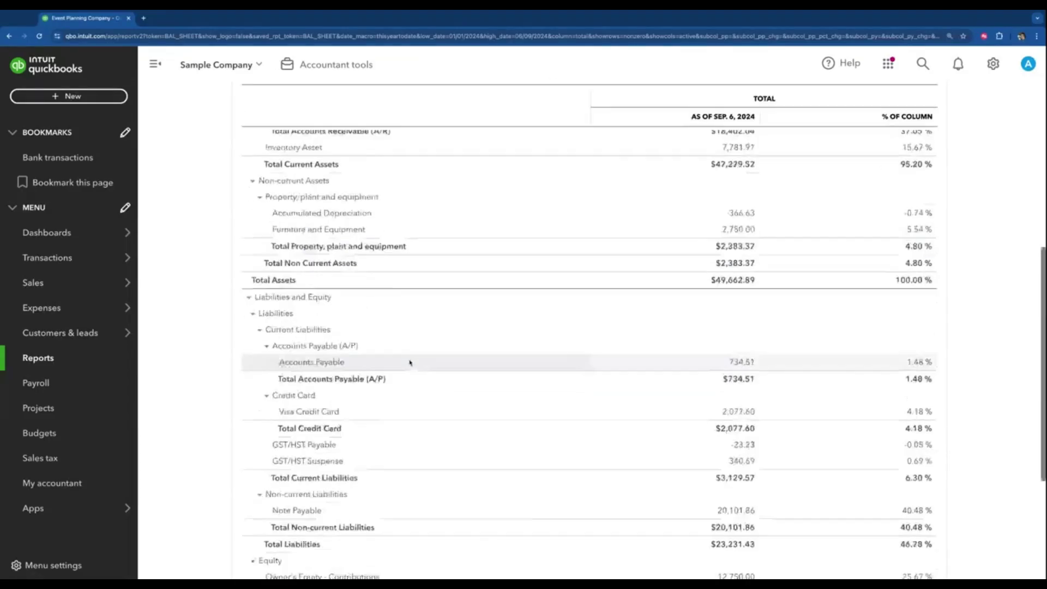
scroll(413, 374, "up", 6)
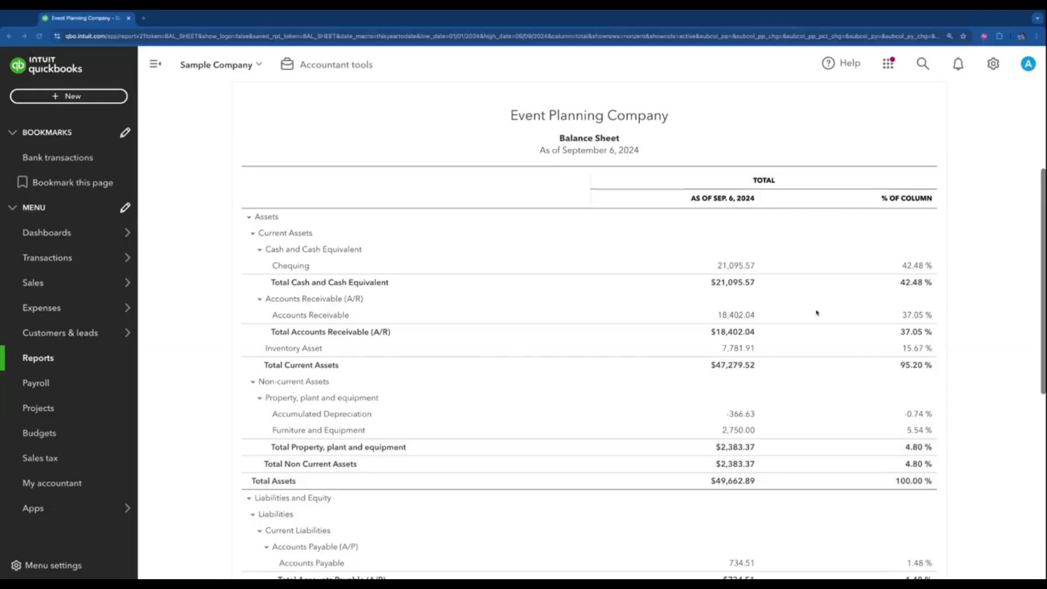
Review the non-current assets, and compare the column percentages of Total Liabilities and the equity lines
scroll(699, 274, "down", 1)
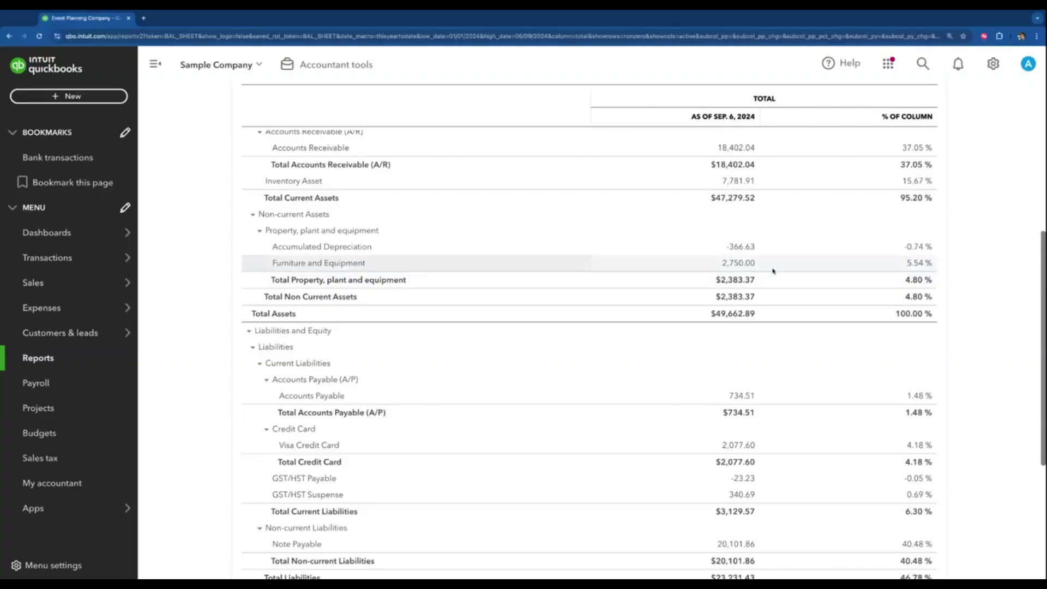
scroll(697, 461, "up", 4)
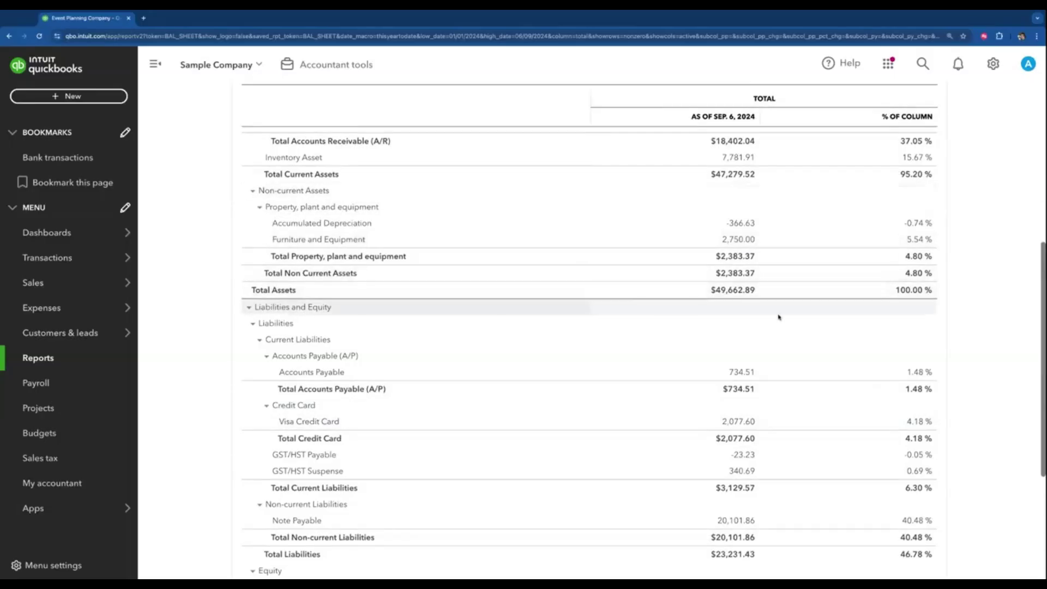
scroll(778, 315, "down", 1)
scroll(810, 327, "down", 1)
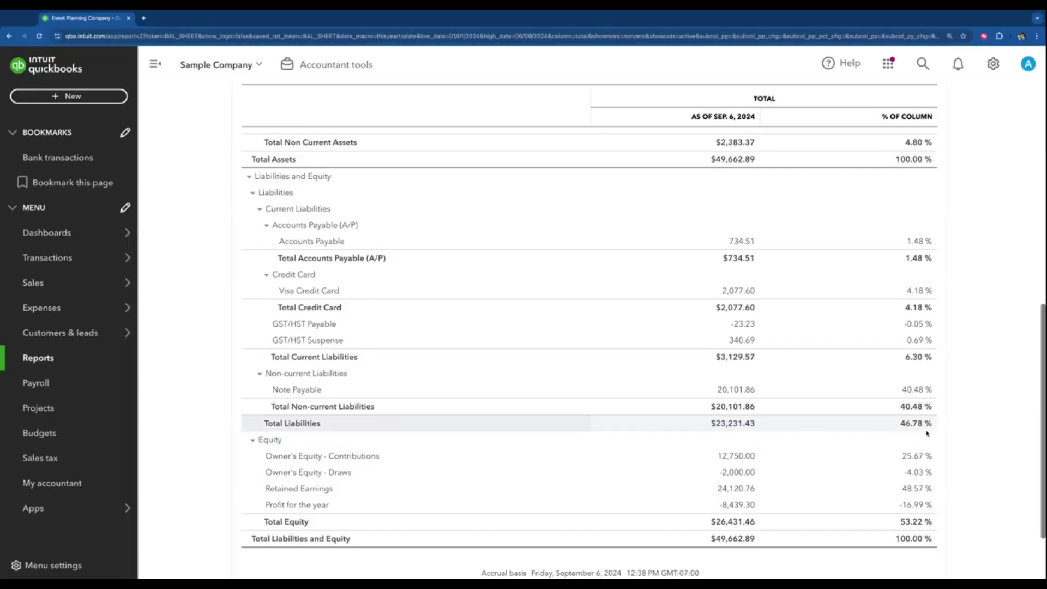
scroll(929, 431, "up", 1)
scroll(928, 430, "up", 1)
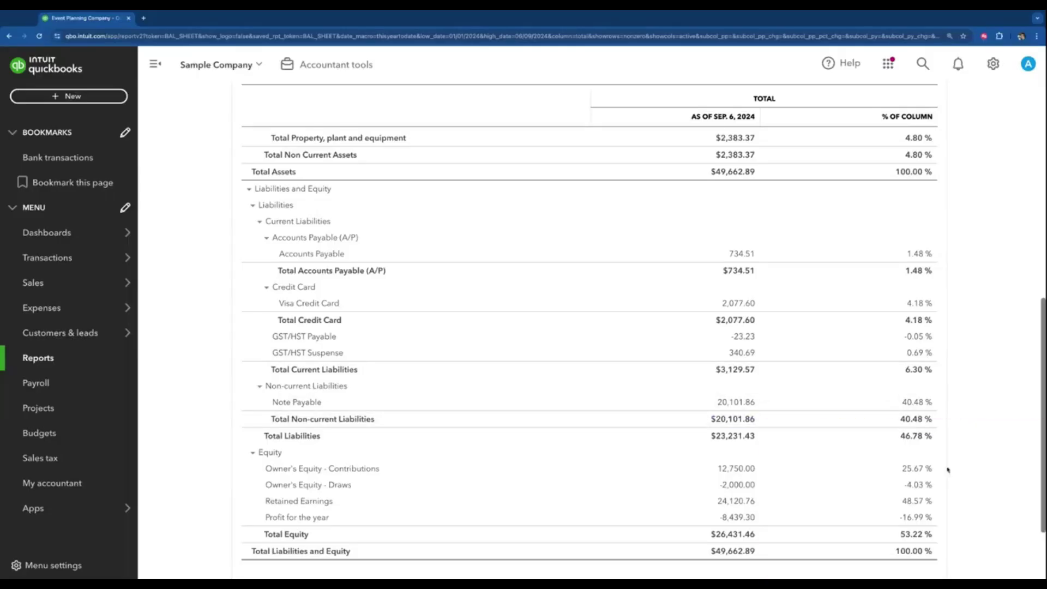
scroll(943, 476, "down", 2)
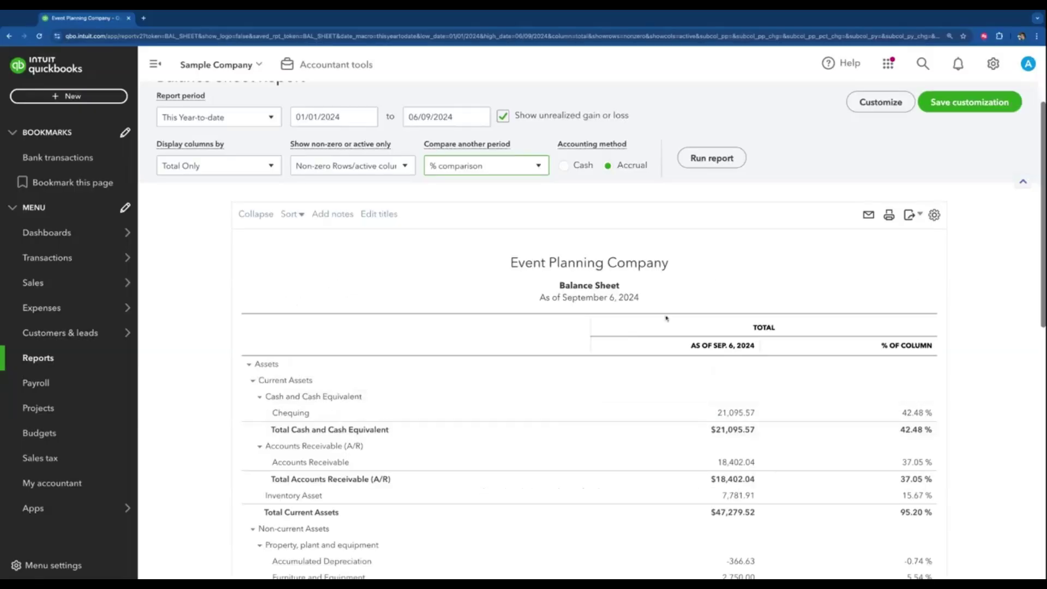
Read through the whole balance sheet, comparing the asset section with the liabilities and equity sections
scroll(808, 472, "down", 10)
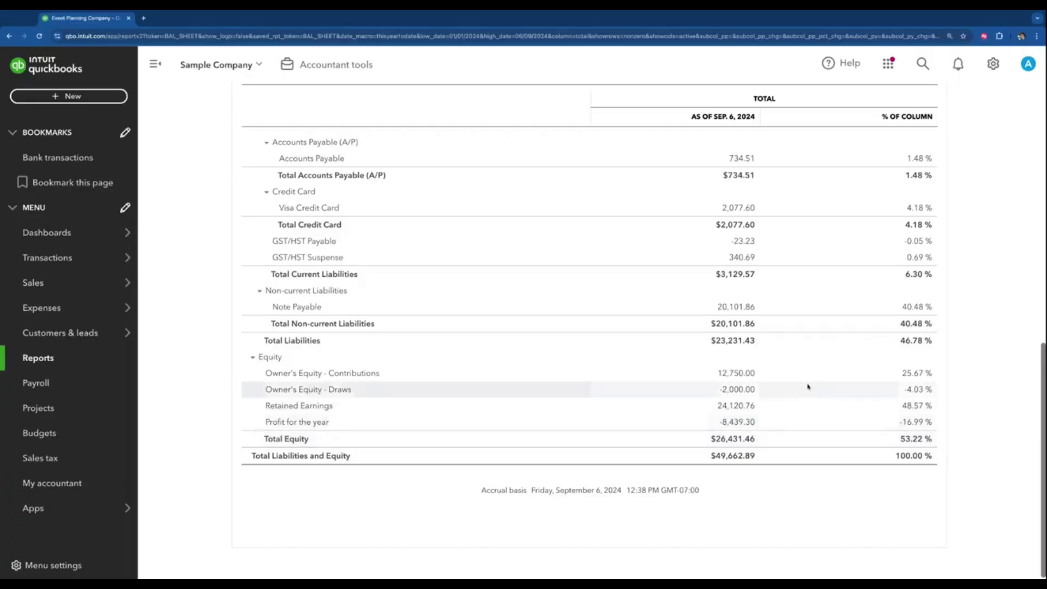
scroll(807, 442, "up", 7)
scroll(817, 431, "down", 4)
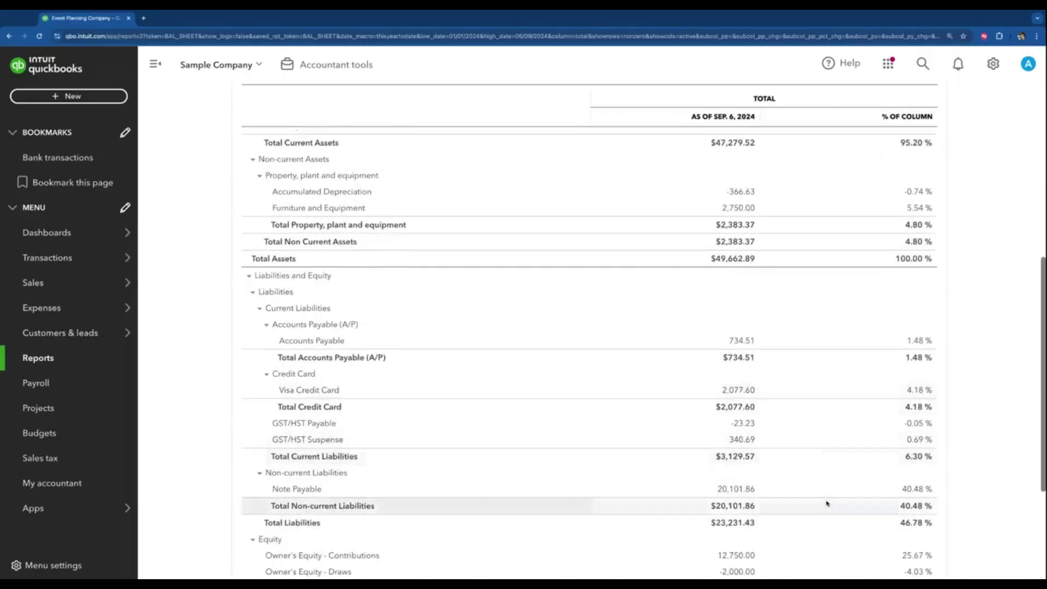
scroll(825, 349, "up", 6)
scroll(776, 505, "down", 7)
scroll(776, 507, "down", 2)
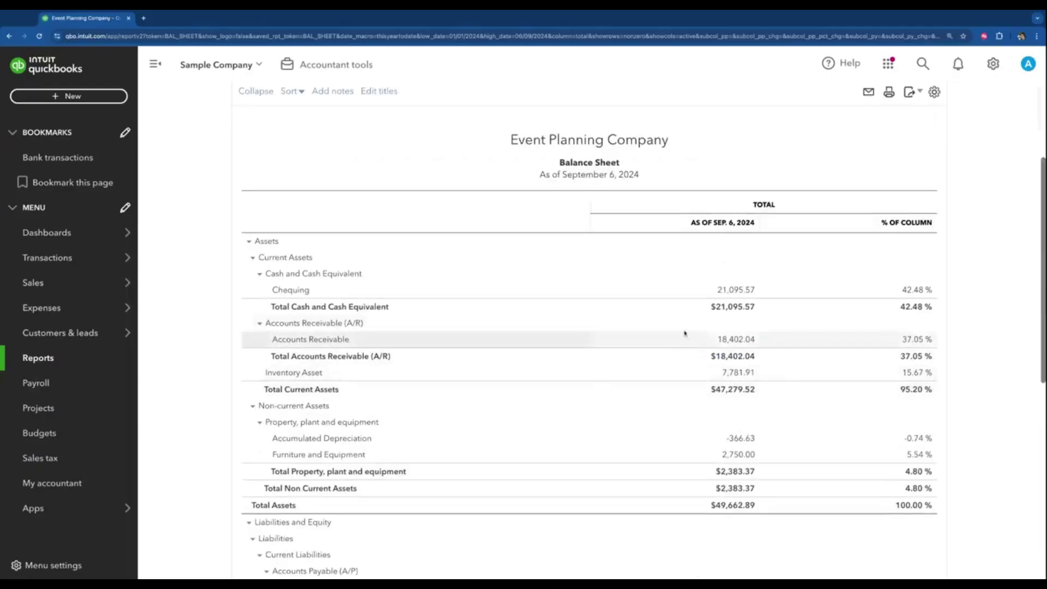
scroll(813, 307, "down", 5)
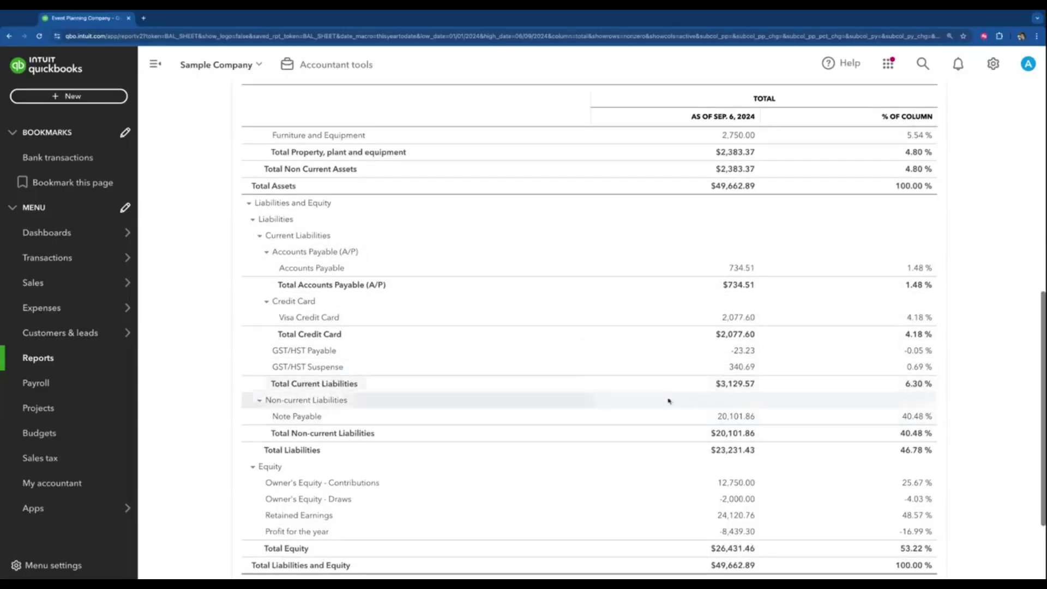
scroll(770, 423, "down", 2)
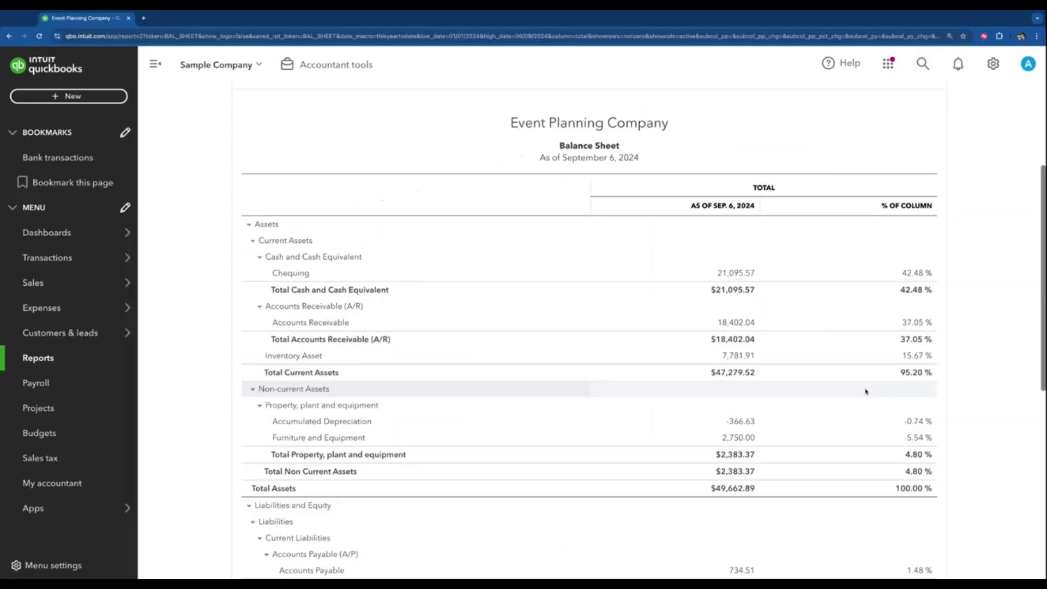
Compare Total Current Assets with Total Current Liabilities and Total Liabilities, in both amounts and column percentages
scroll(694, 276, "up", 1)
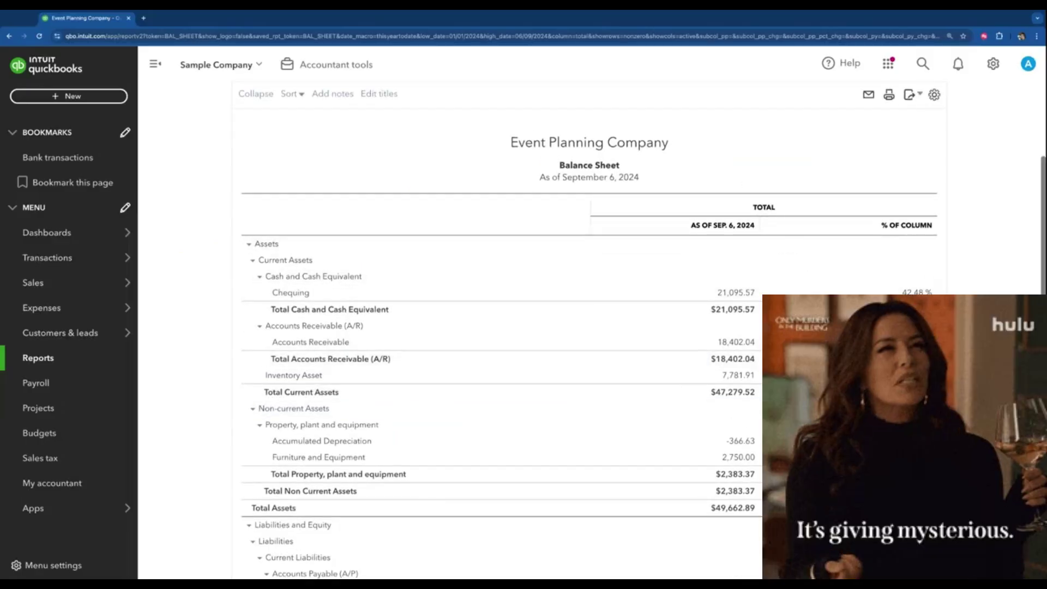
scroll(925, 326, "down", 1)
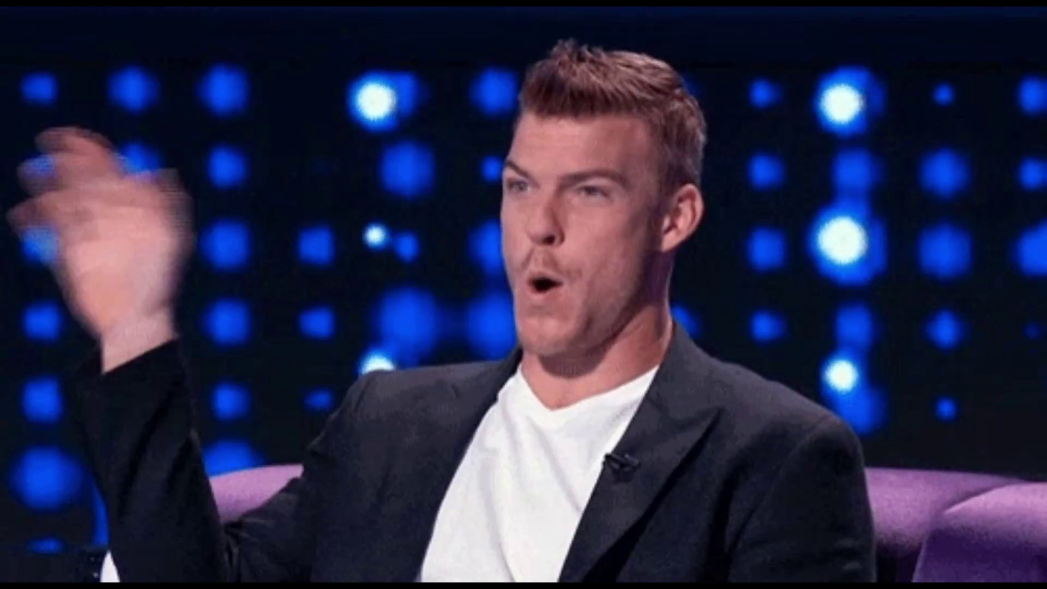
scroll(826, 372, "down", 1)
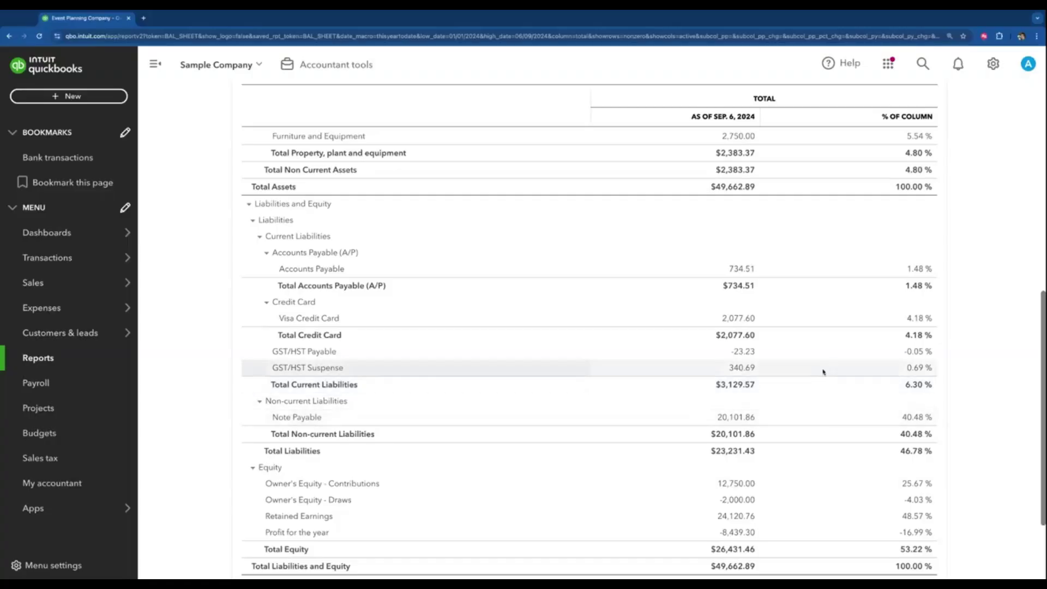
scroll(889, 344, "up", 5)
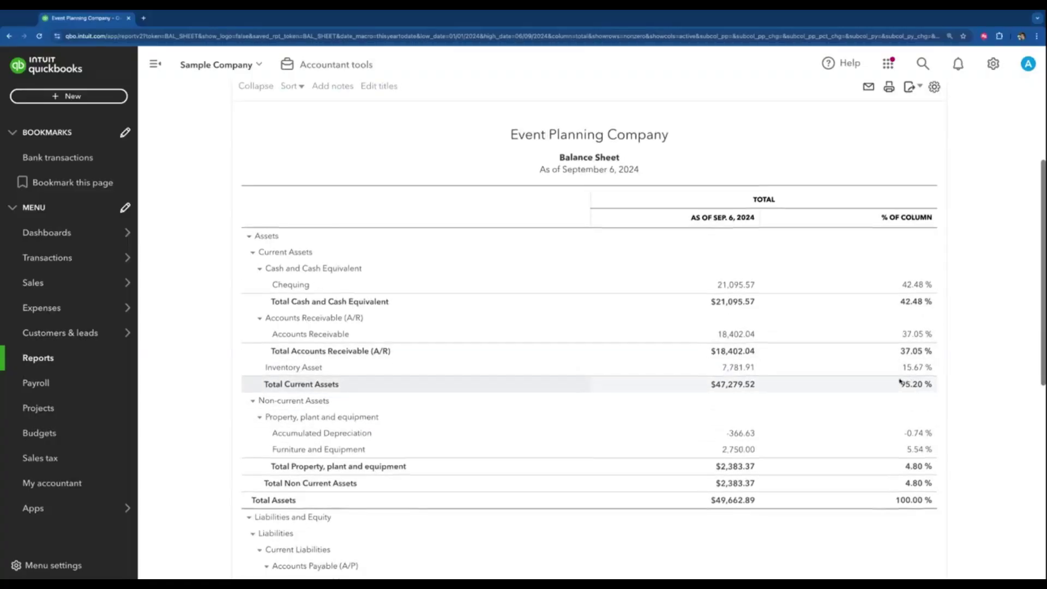
scroll(902, 381, "down", 1)
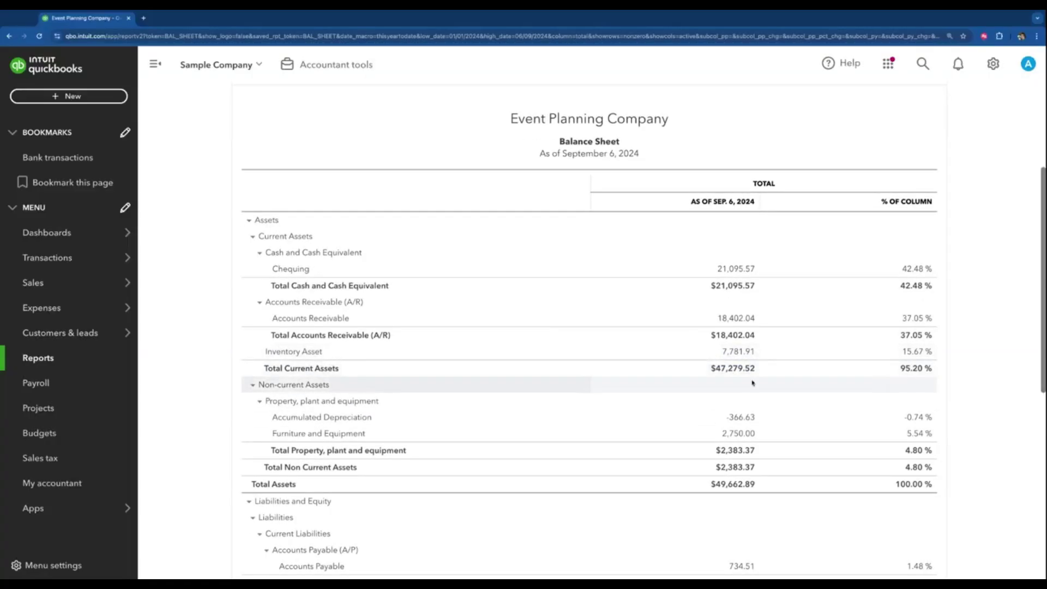
scroll(768, 408, "down", 1)
scroll(769, 408, "down", 5)
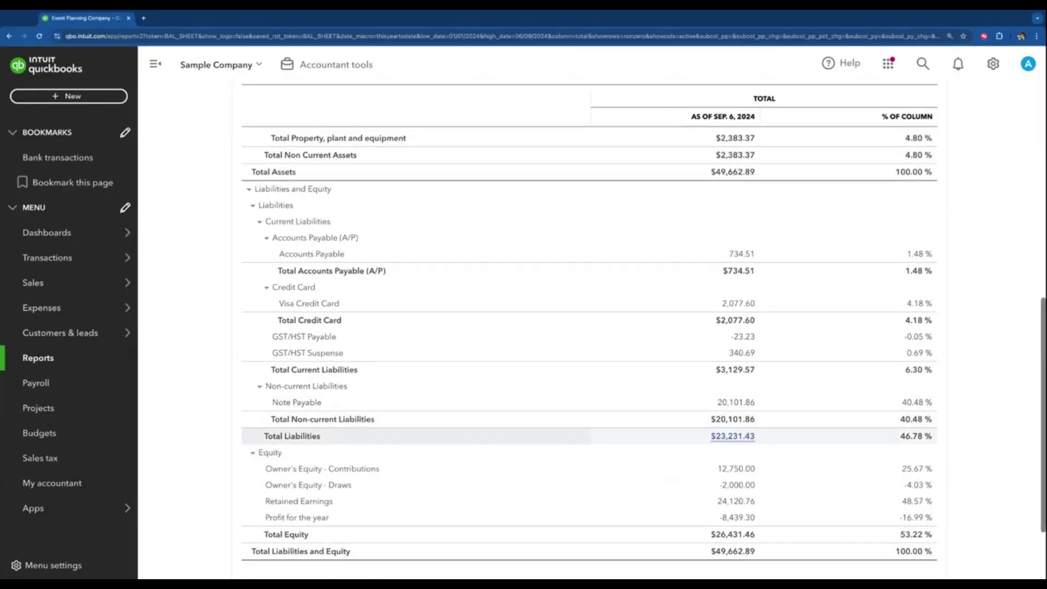
scroll(822, 420, "up", 6)
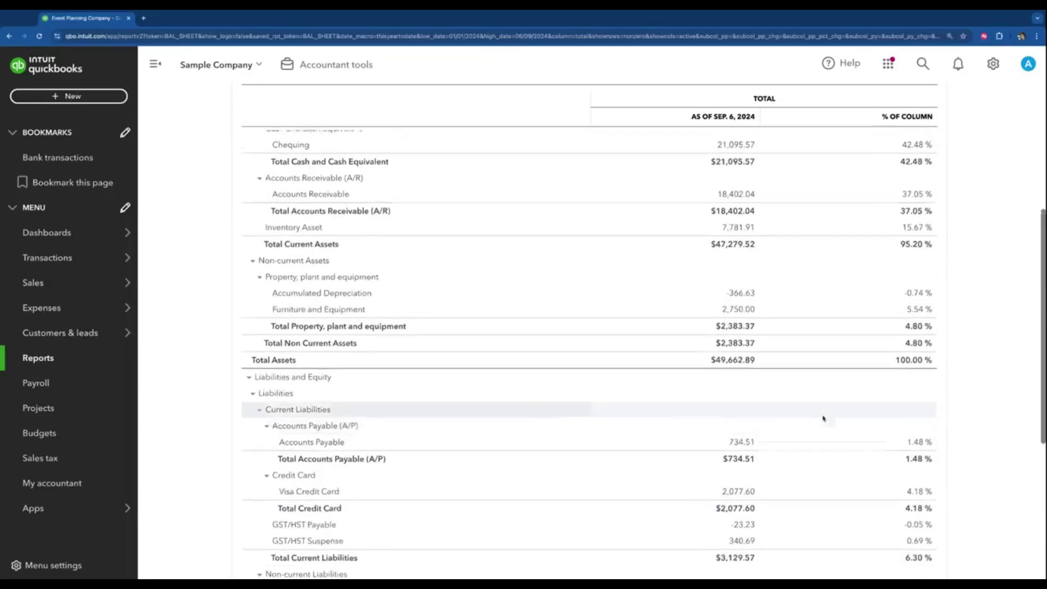
scroll(775, 451, "down", 6)
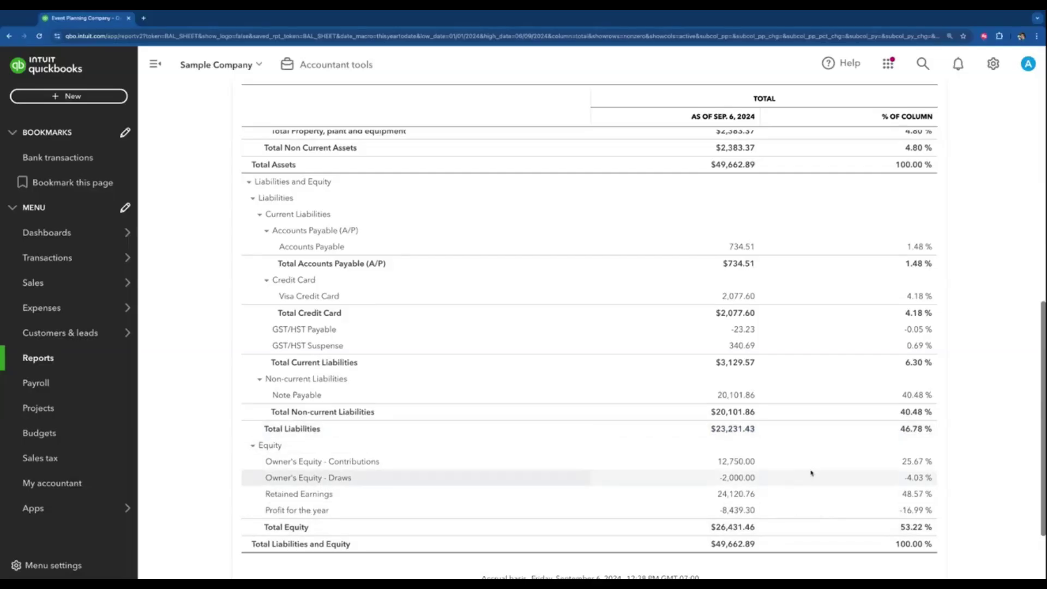
Compare the Total Liabilities and Total Equity shares against the Total Assets figure
scroll(809, 529, "down", 1)
scroll(810, 529, "down", 1)
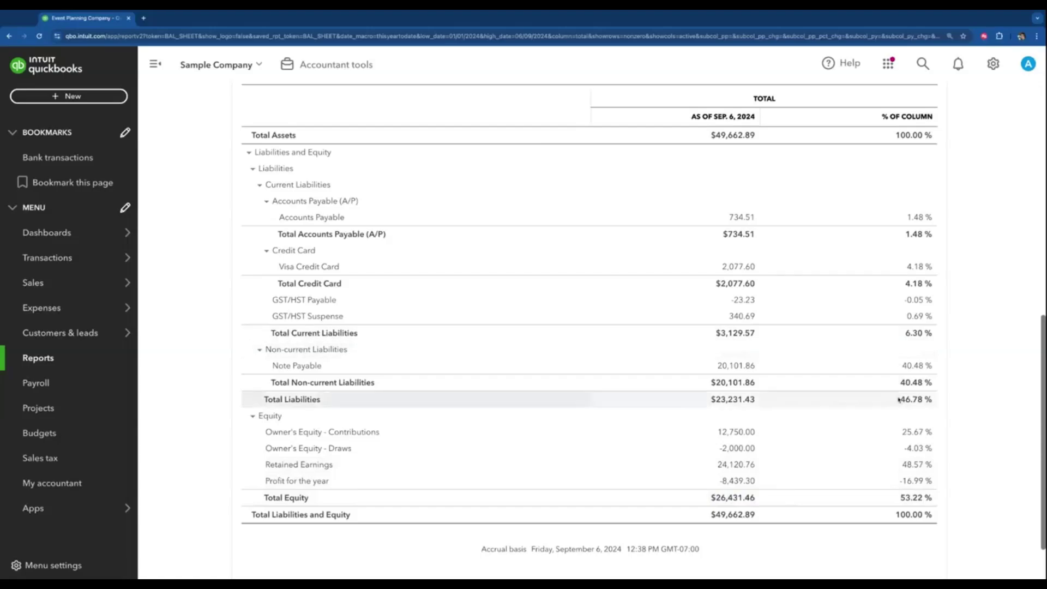
scroll(774, 480, "up", 6)
scroll(854, 432, "down", 2)
scroll(854, 432, "down", 5)
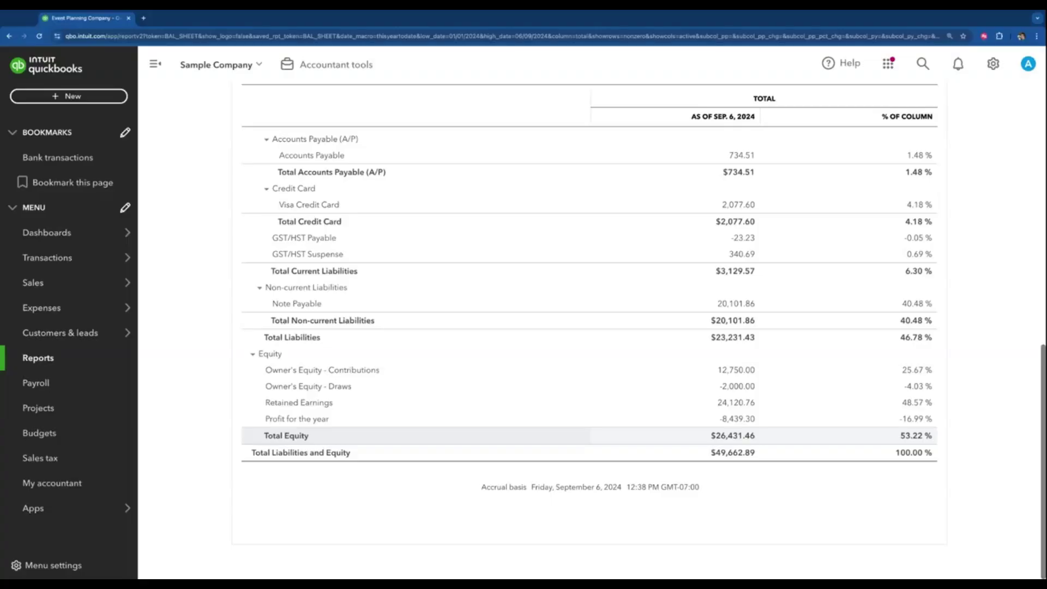
scroll(785, 409, "up", 7)
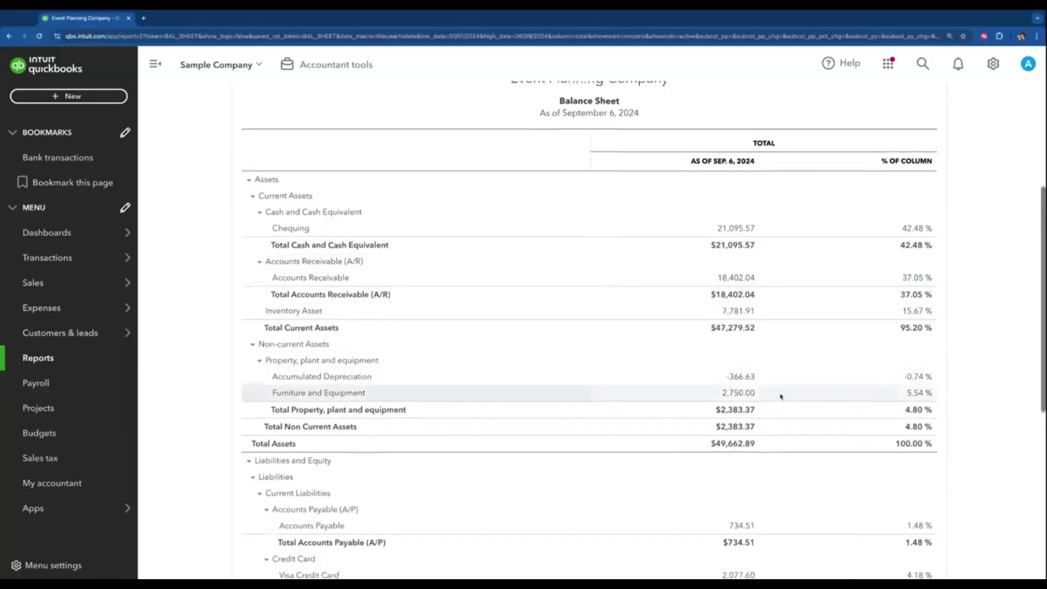
Examine the property, plant and equipment lines against the Note Payable under non-current liabilities
scroll(780, 395, "down", 1)
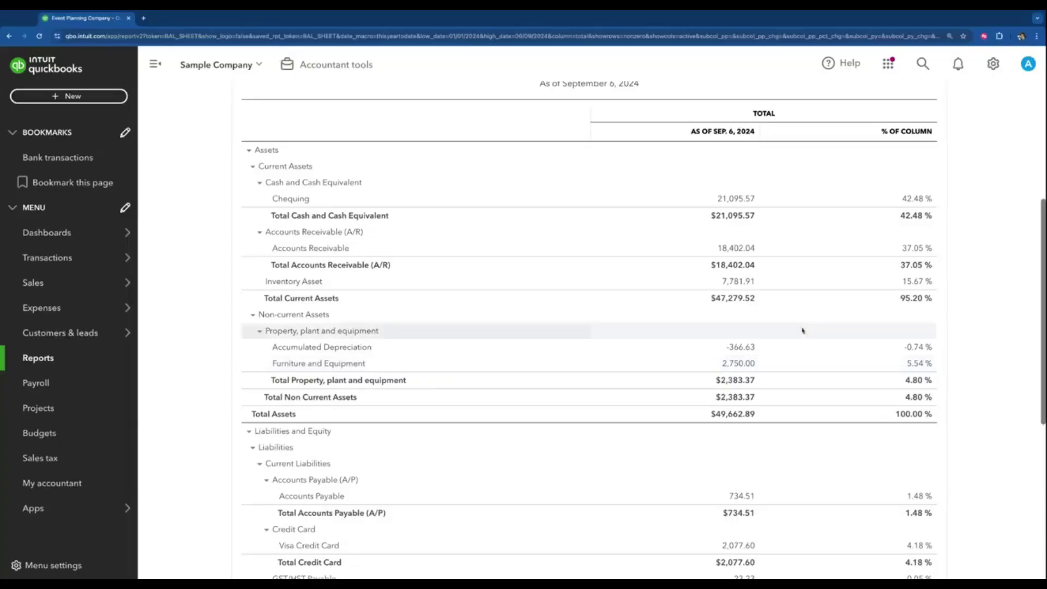
scroll(791, 402, "down", 2)
scroll(768, 341, "down", 3)
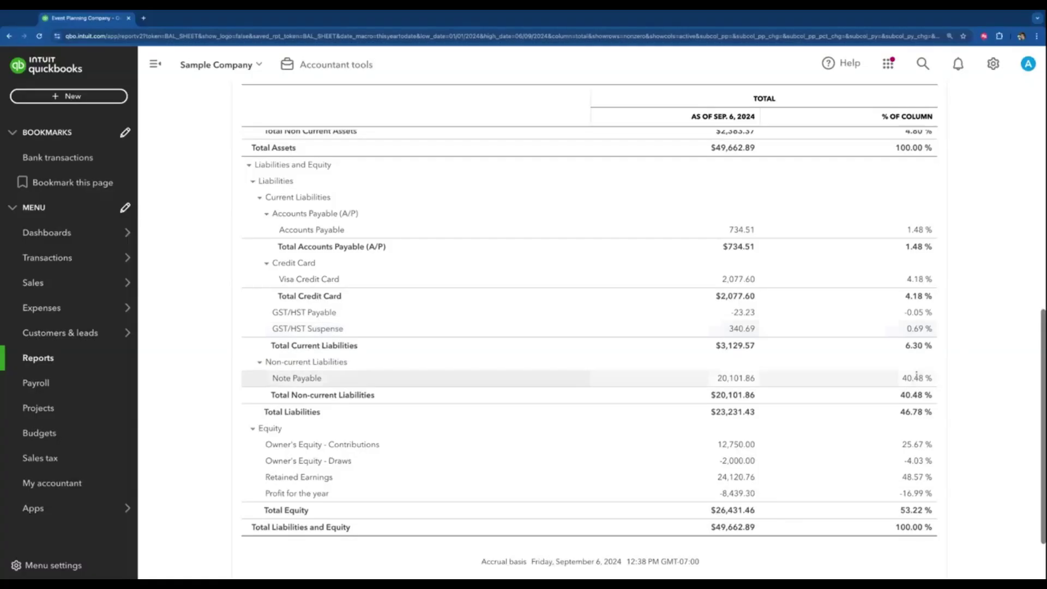
scroll(869, 428, "up", 6)
scroll(868, 428, "down", 6)
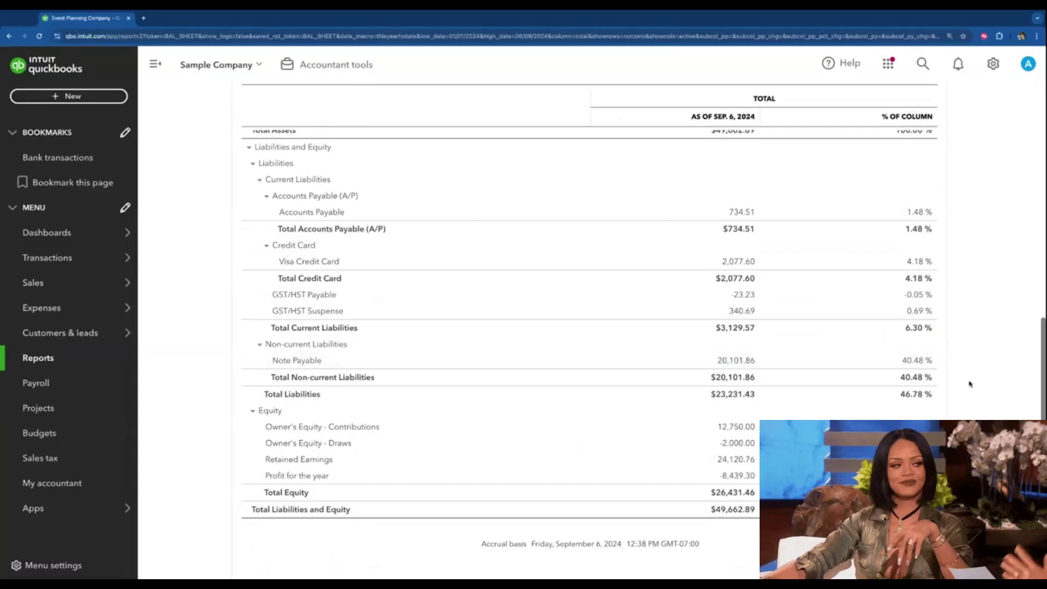